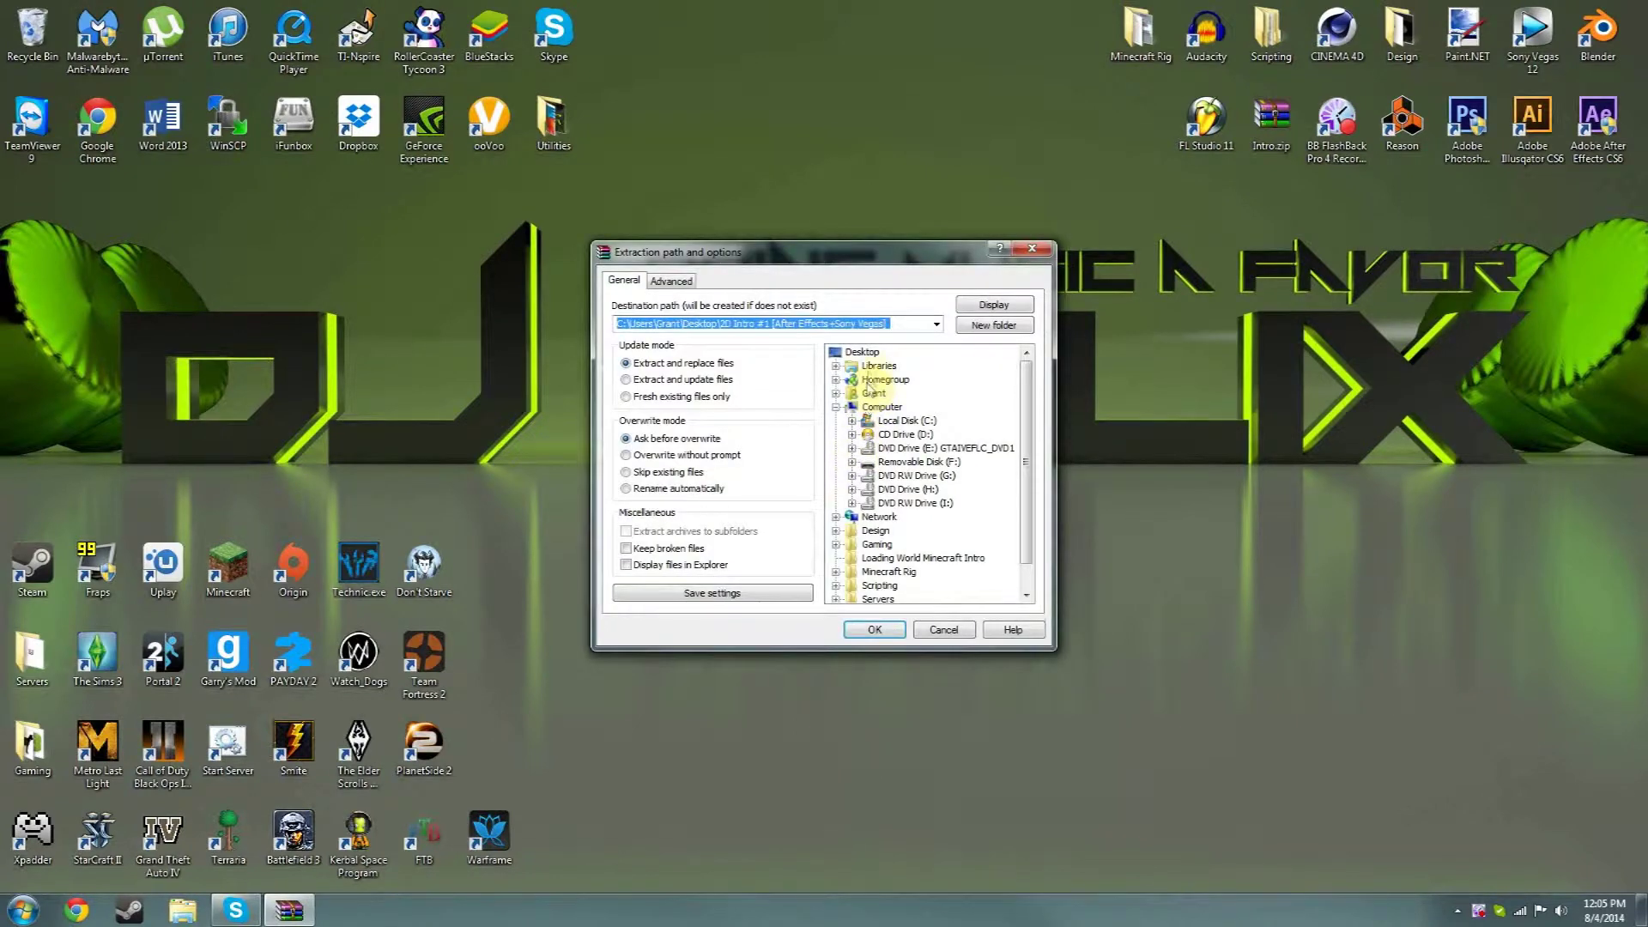
# Step: Extract the 2D Intro archive to the Desktop and select the extracted files
pyautogui.click(862, 351)
pyautogui.click(875, 629)
pyautogui.moveTo(216, 195); pyautogui.dragTo(34, 506)
# Step: Gather all the intro files, including the MP3 and VEG, in the desktop centre
pyautogui.moveTo(37, 219); pyautogui.dragTo(897, 305)
pyautogui.moveTo(961, 446); pyautogui.dragTo(876, 614)
pyautogui.moveTo(893, 485); pyautogui.dragTo(948, 404)
pyautogui.click(1175, 528)
pyautogui.click(944, 481)
pyautogui.click(851, 460)
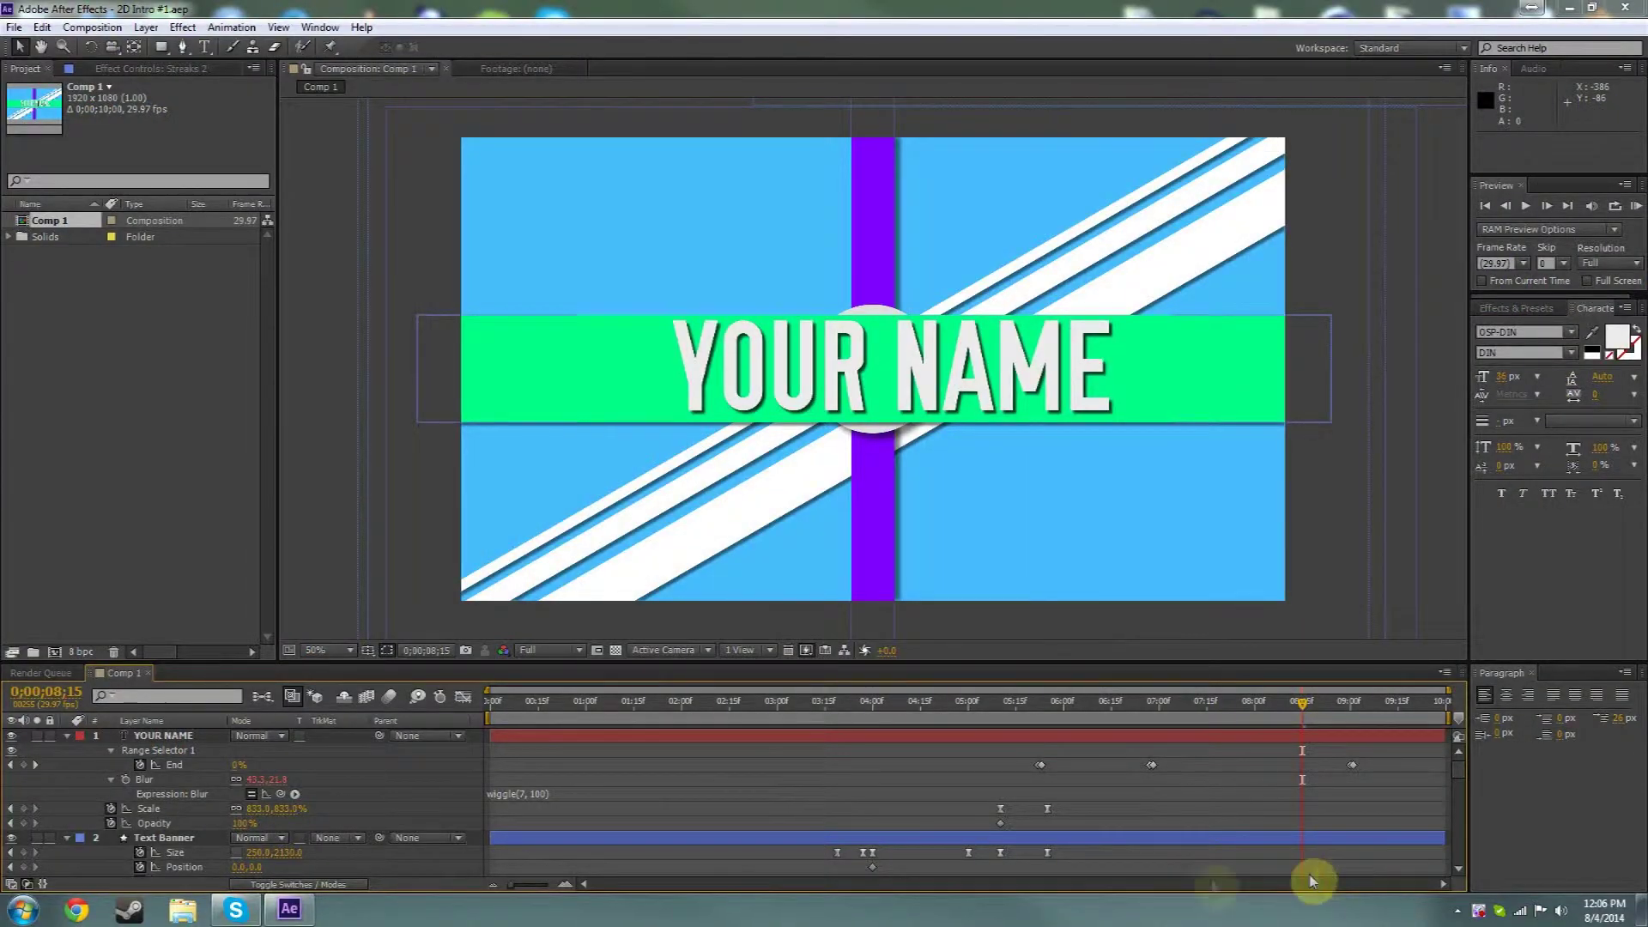
# Step: Edit the YOUR NAME text layer in the Composition viewer to read REMINGTON and commit it
pyautogui.click(152, 748)
pyautogui.click(151, 739)
pyautogui.doubleClick(152, 737)
pyautogui.press('Right')
pyautogui.press('BackSpace')
pyautogui.press('BackSpace')
pyautogui.press('BackSpace')
pyautogui.press('BackSpace')
pyautogui.press('BackSpace')
pyautogui.press('BackSpace')
pyautogui.press('BackSpace')
pyautogui.press('BackSpace')
pyautogui.press('BackSpace')
pyautogui.write('REMINGTON')
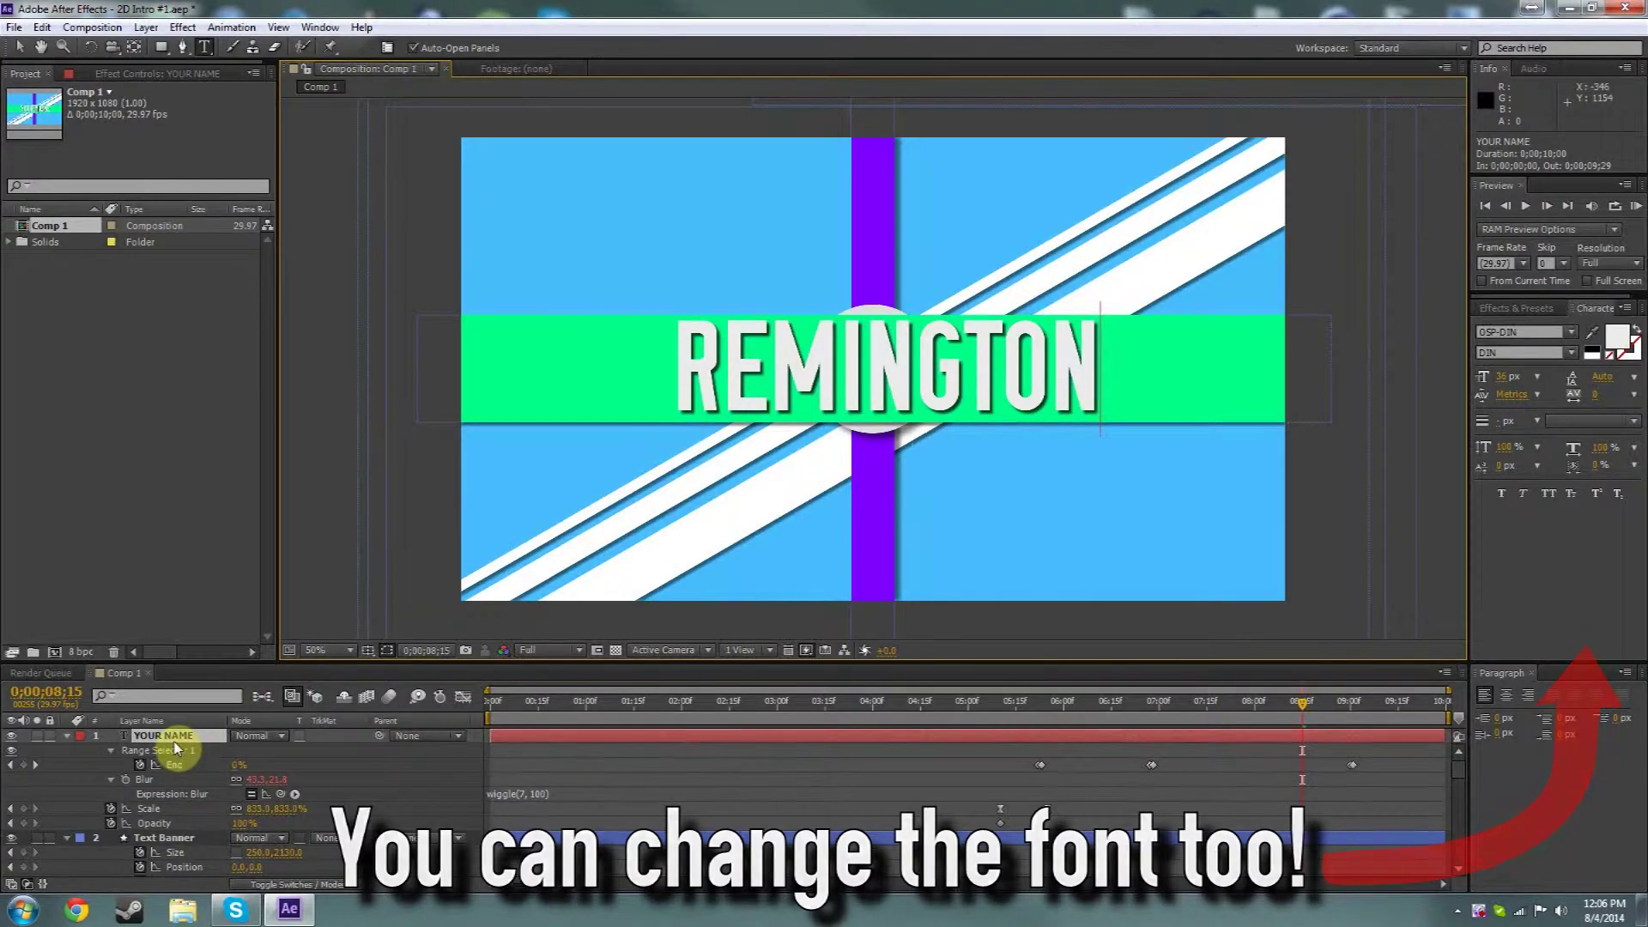
pyautogui.press('KP_Enter')
# Step: Nudge the REMINGTON text slightly left on the banner and move the time indicator back
pyautogui.click(17, 49)
pyautogui.moveTo(971, 396); pyautogui.dragTo(962, 395)
pyautogui.moveTo(1304, 709); pyautogui.dragTo(947, 760)
# Step: Run a RAM Preview of Comp 1 showing REMINGTON, then stop it
pyautogui.press('KP_0')
pyautogui.click(512, 719)
# Step: Add Comp 1 to the Render Queue and render it to Comp 1_2.avi
pyautogui.click(93, 28)
pyautogui.click(134, 157)
pyautogui.click(1403, 720)
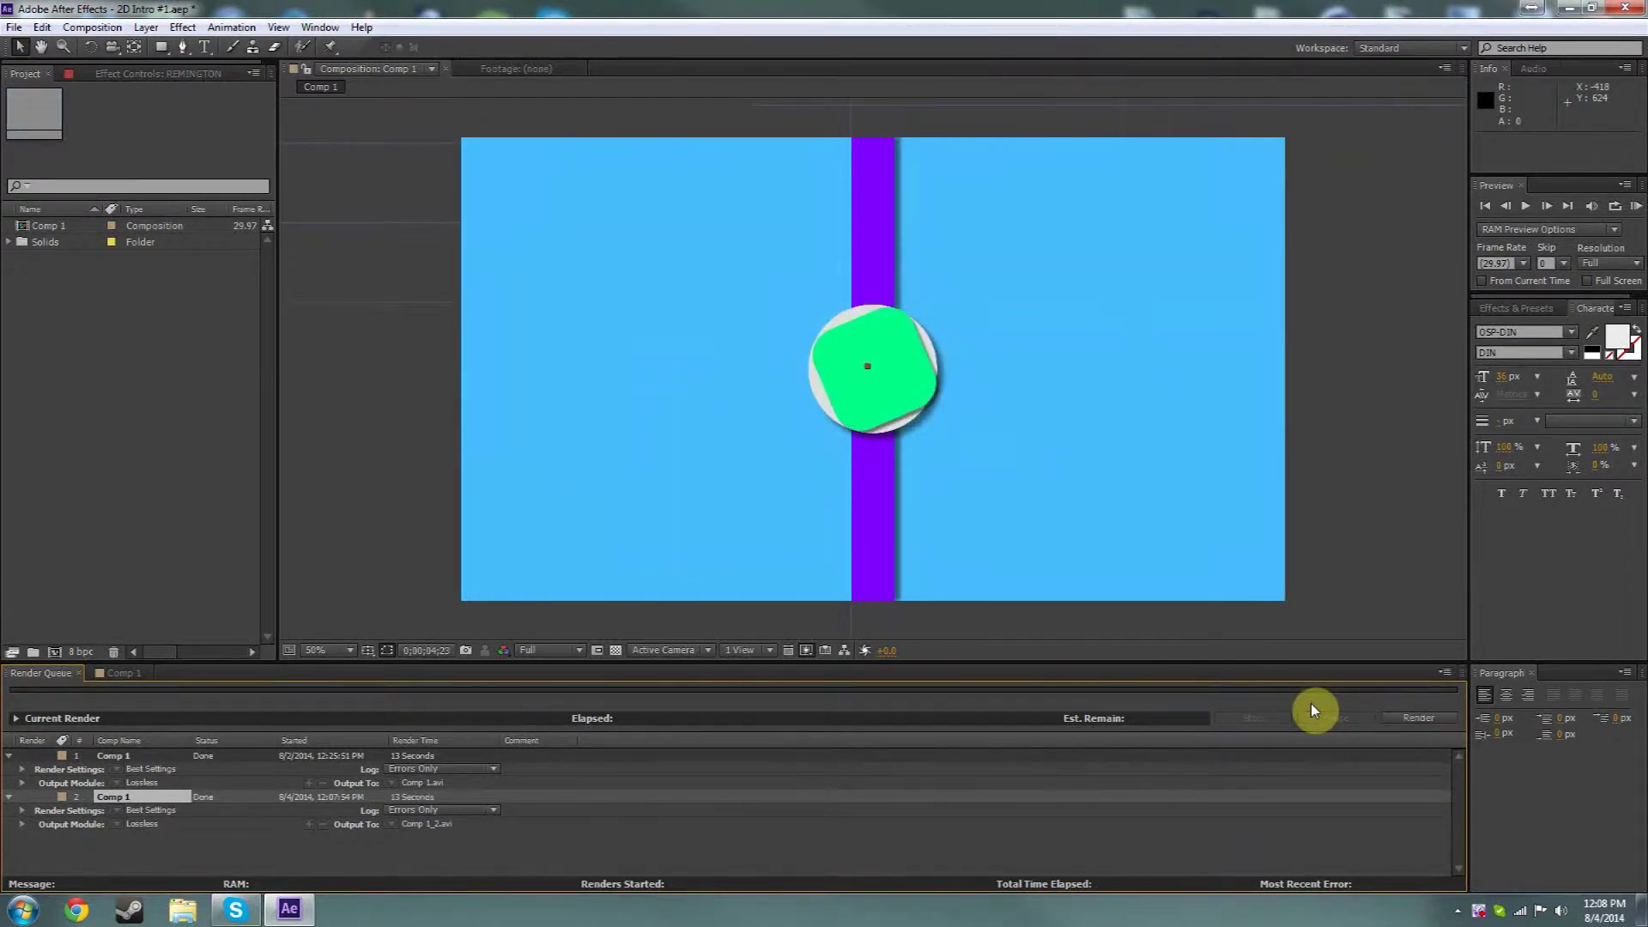
pyautogui.click(1624, 8)
# Step: Discard the After Effects changes and move Comp 1_2.avi beside the intro files
pyautogui.click(862, 477)
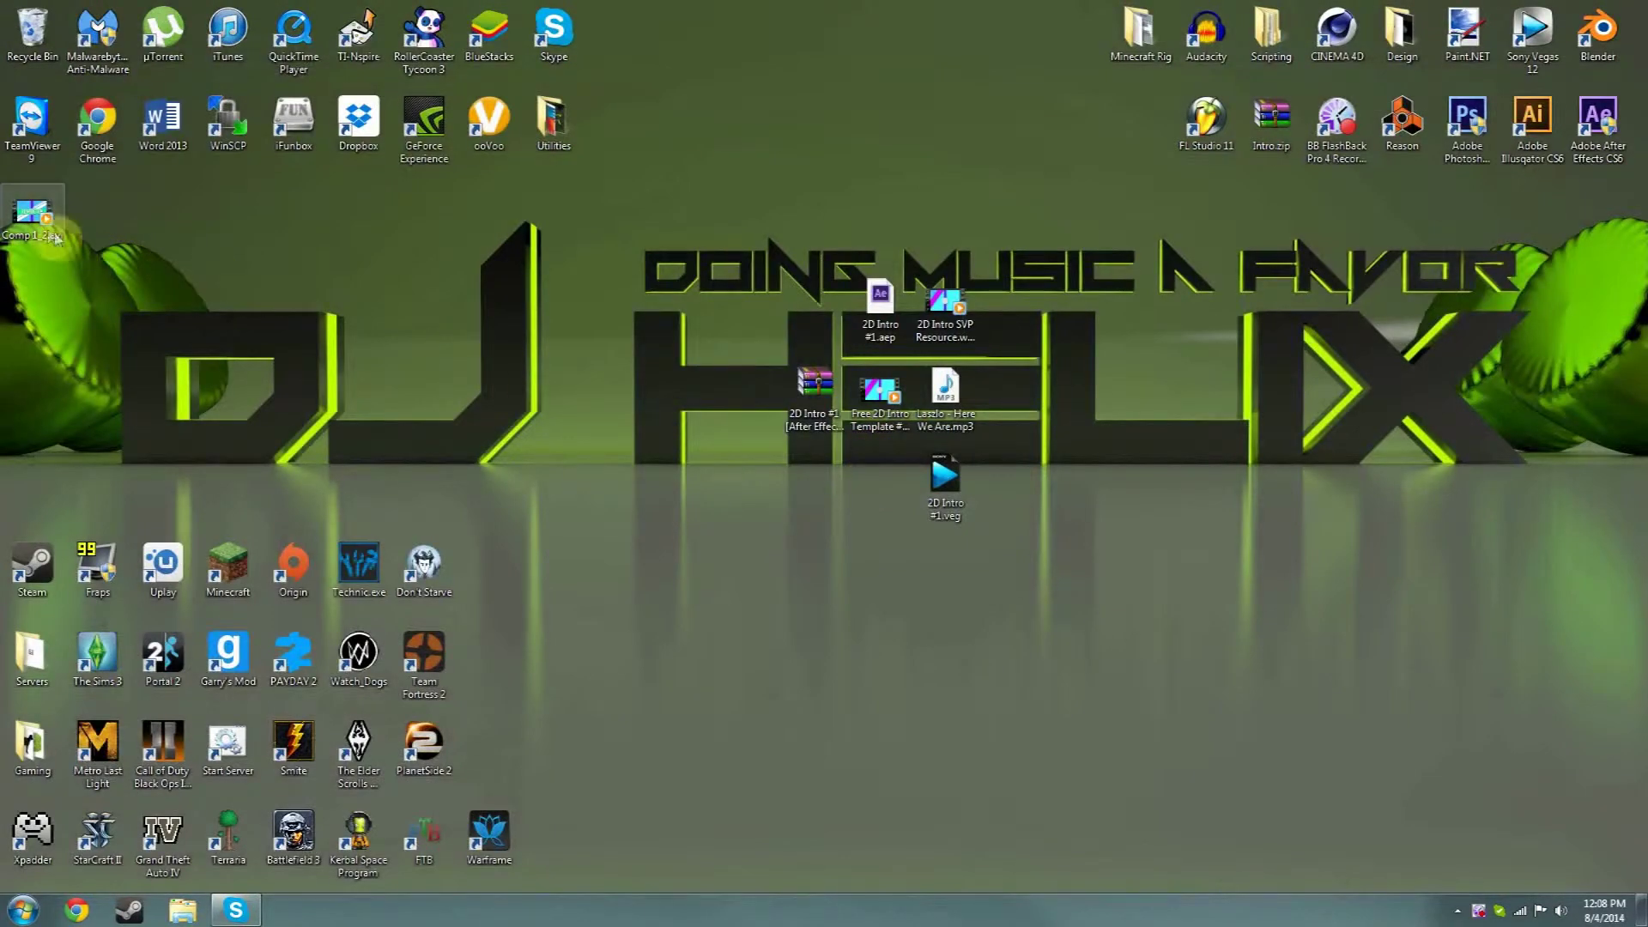
pyautogui.moveTo(53, 236); pyautogui.dragTo(744, 427)
pyautogui.click(749, 532)
# Step: Select the 2D Intro #1.veg project file among the desktop intro files
pyautogui.click(757, 395)
pyautogui.click(804, 480)
pyautogui.click(743, 402)
pyautogui.click(948, 394)
pyautogui.keyDown('ctrl'); pyautogui.click(938, 471); pyautogui.keyUp('ctrl')
pyautogui.click(947, 505)
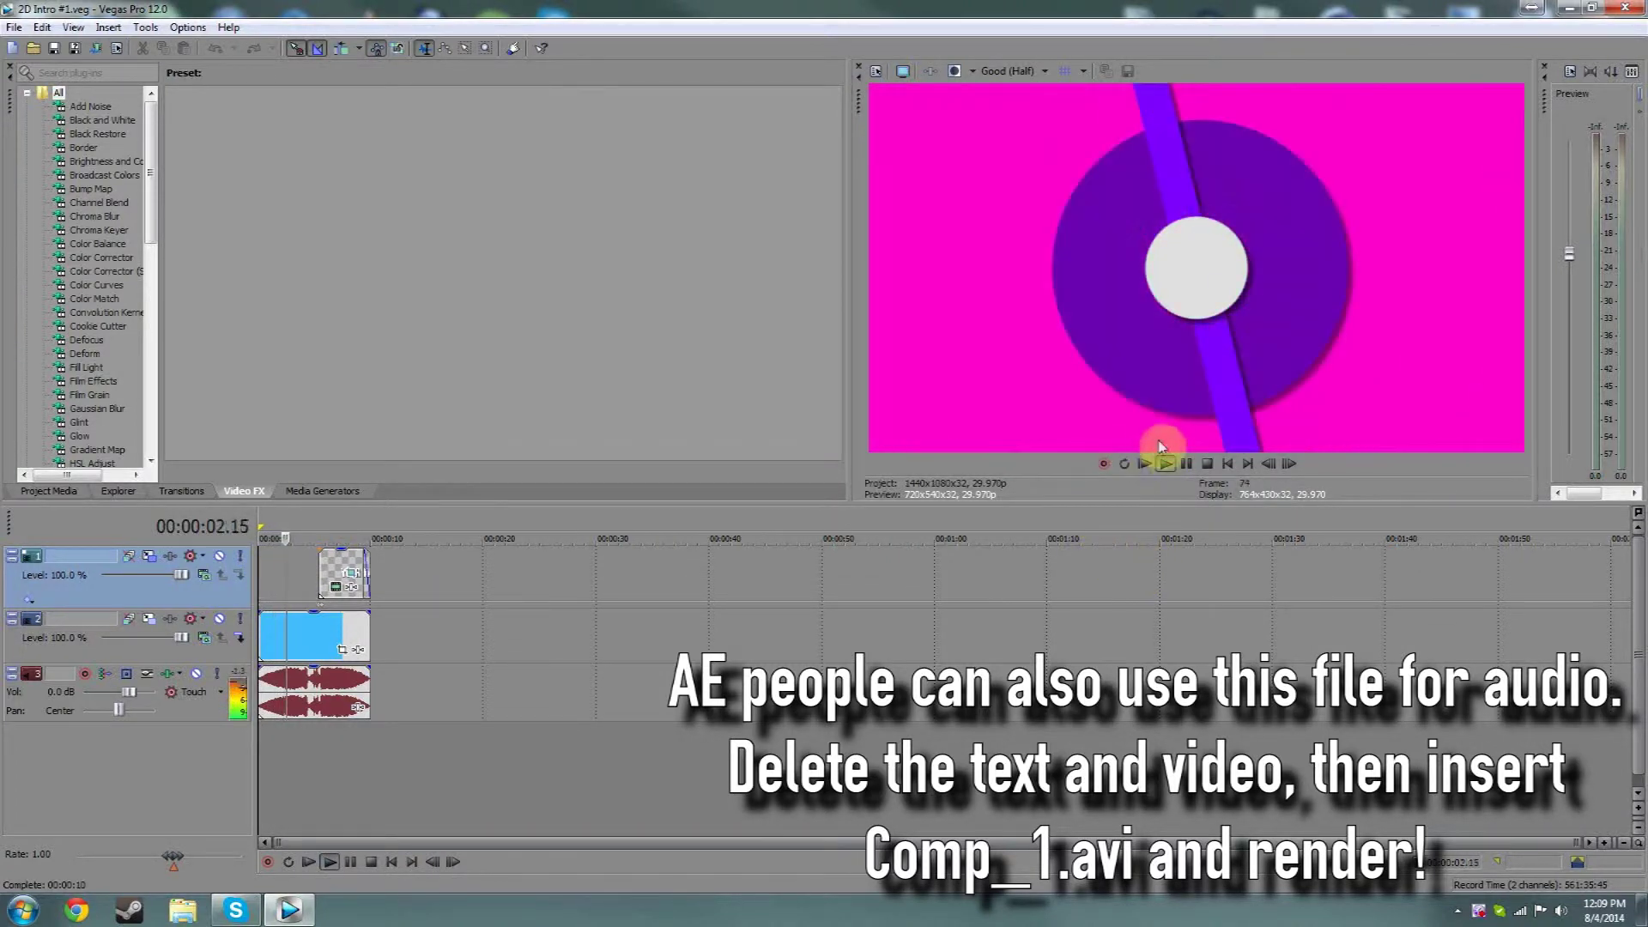
# Step: Pause the 2D Intro #1 playback, then replay it from about five seconds
pyautogui.click(1185, 467)
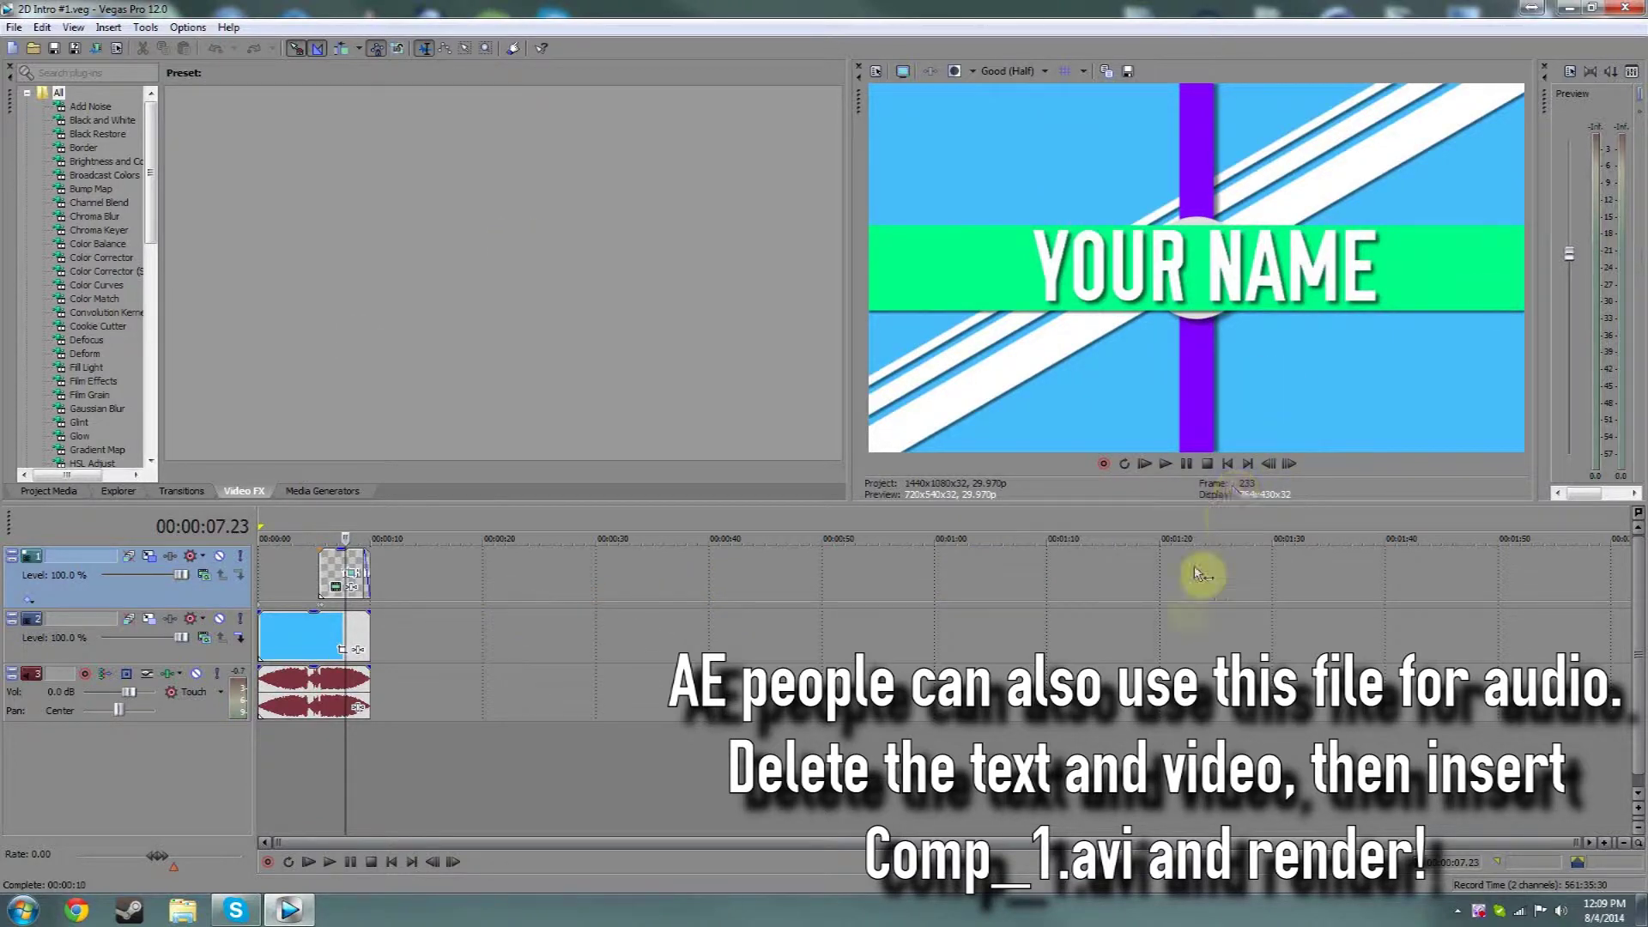
pyautogui.moveTo(363, 543); pyautogui.dragTo(337, 540)
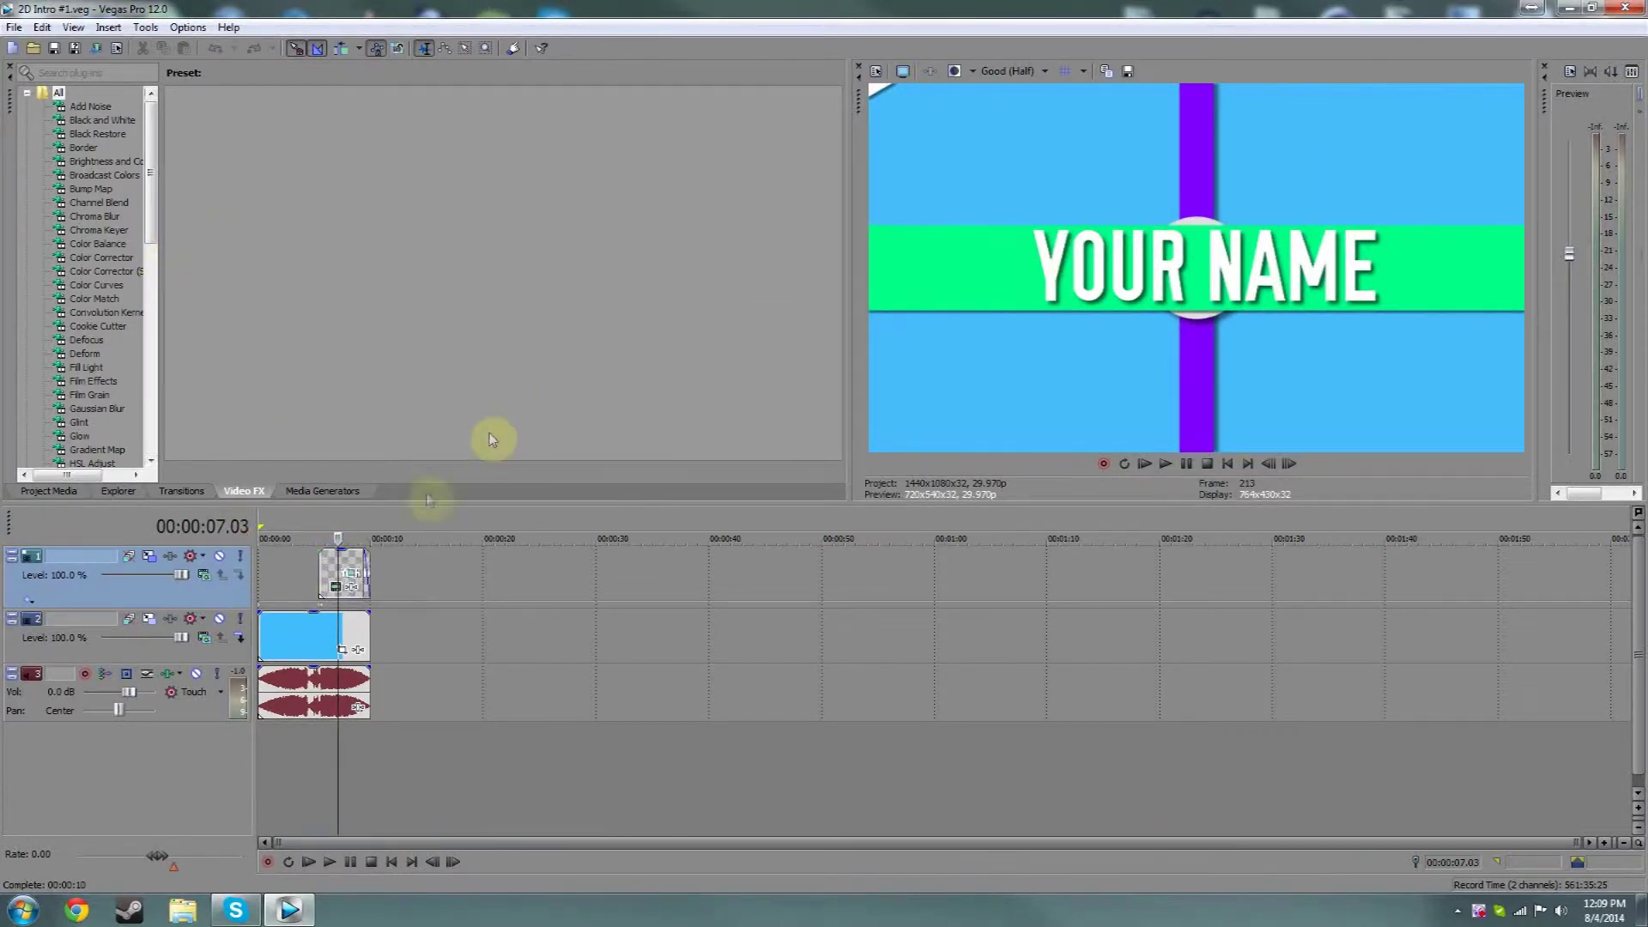
pyautogui.click(315, 581)
pyautogui.press('space')
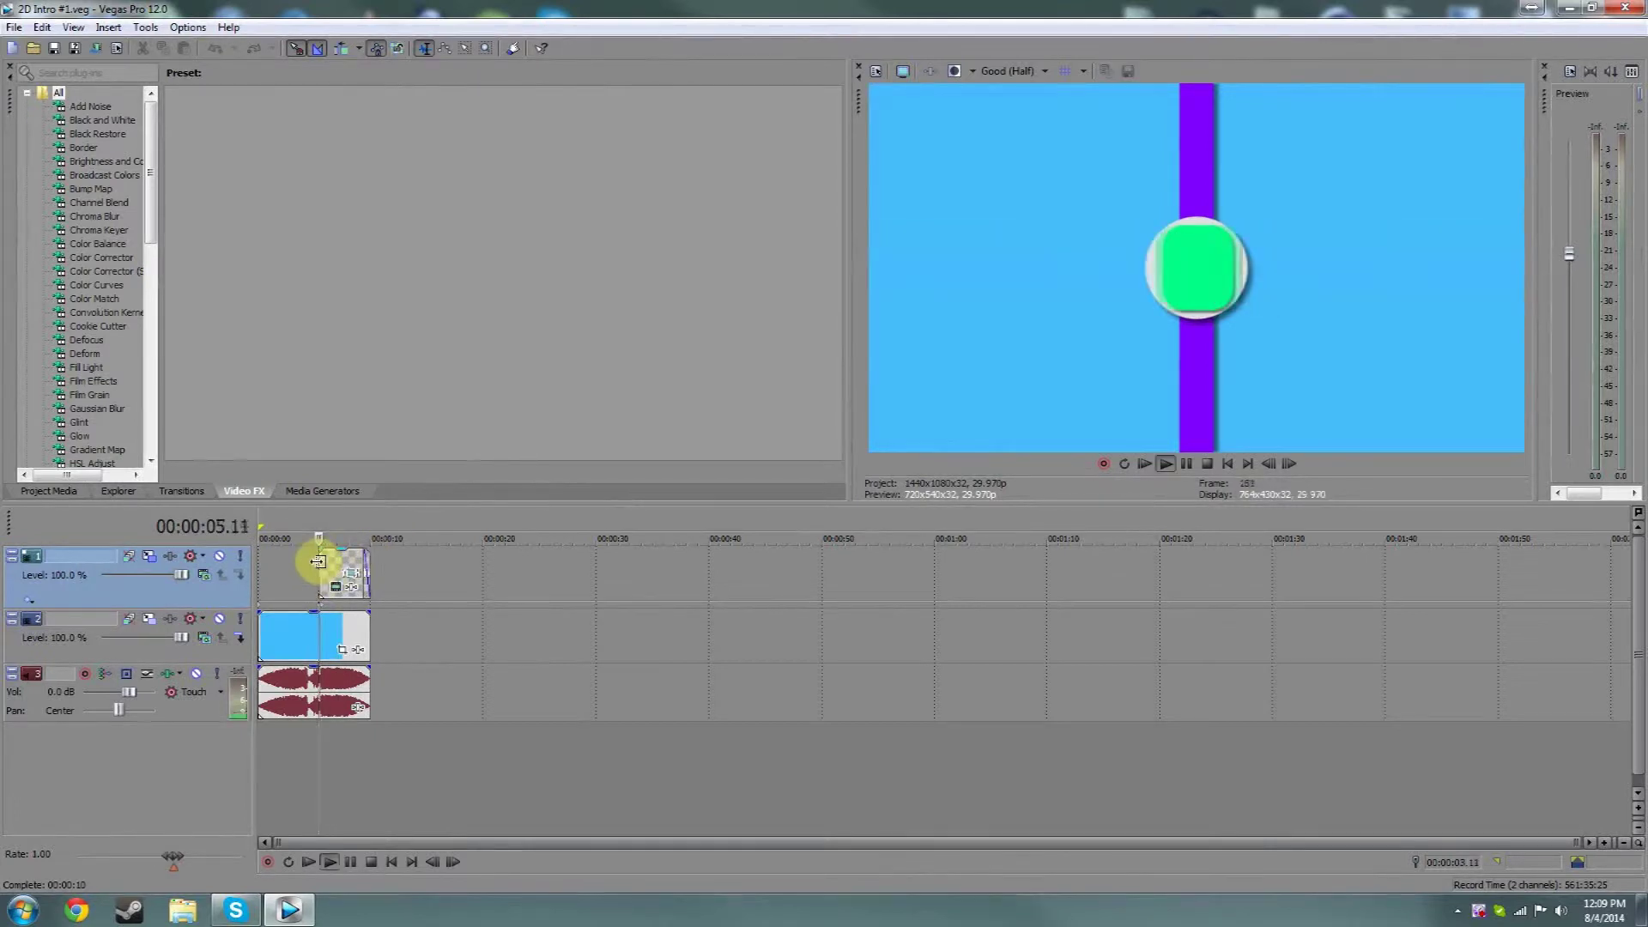
# Step: Stop on the name frame and replace the title text YOUR NAME with REMINGTON
pyautogui.press('Return')
pyautogui.click(339, 592)
pyautogui.write('REMINGTON')
pyautogui.press('BackSpace')
pyautogui.press('BackSpace')
pyautogui.press('BackSpace')
pyautogui.press('BackSpace')
pyautogui.press('BackSpace')
pyautogui.press('BackSpace')
pyautogui.press('BackSpace')
pyautogui.press('BackSpace')
pyautogui.press('BackSpace')
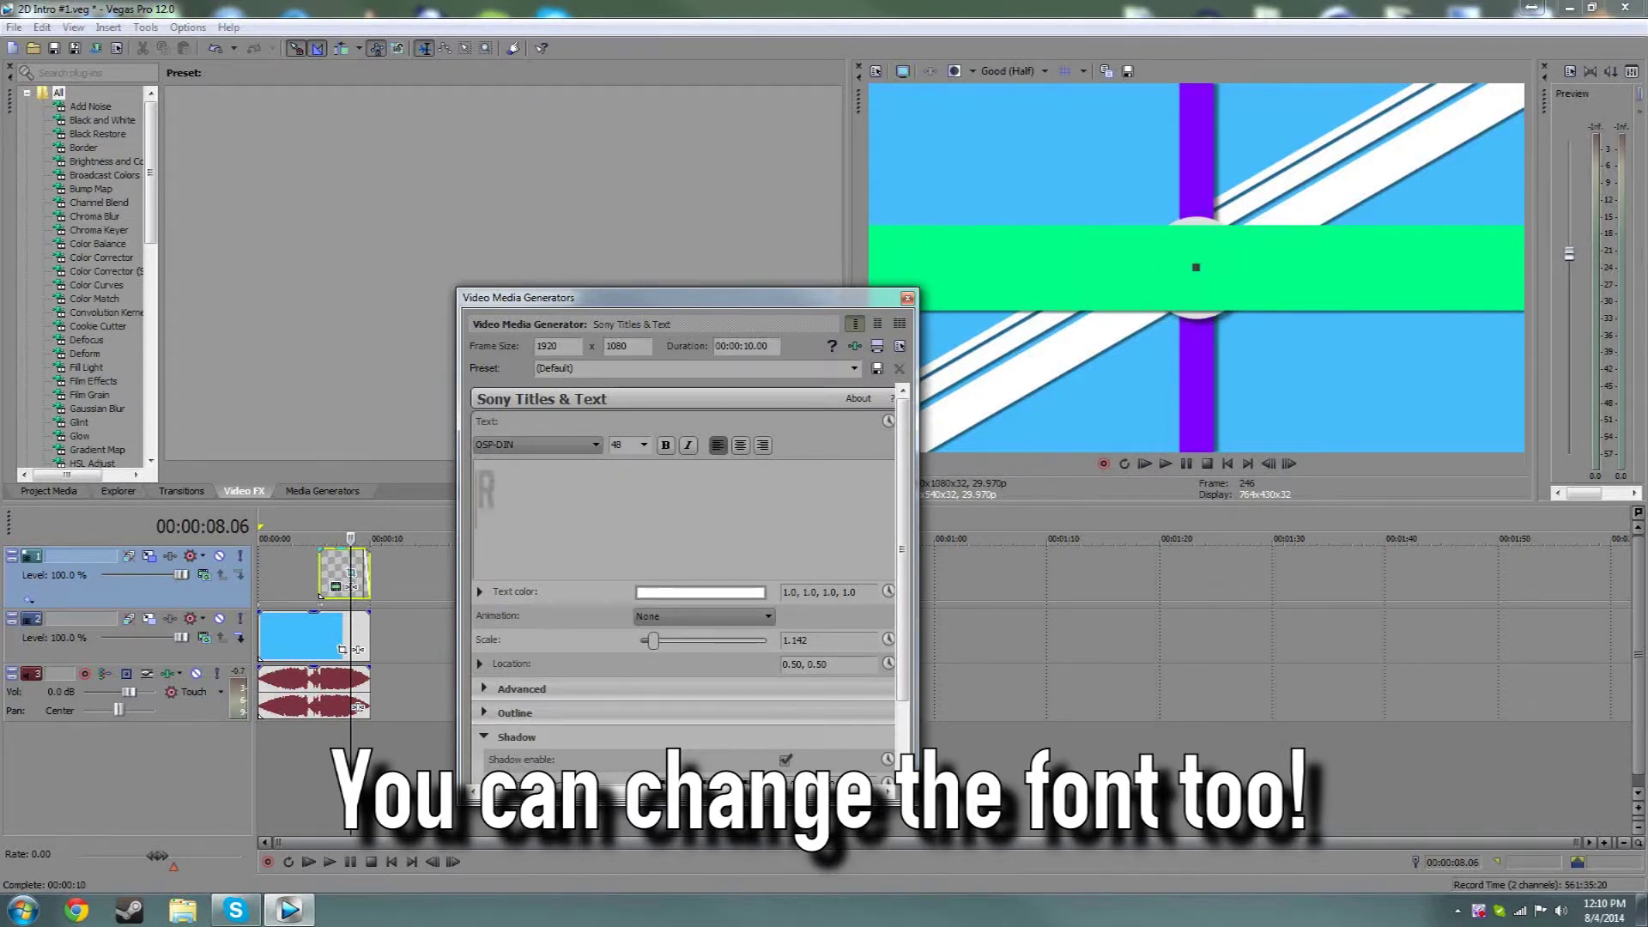
pyautogui.write('REMINGTONREMINGTON')
# Step: Try smaller title sizes such as 36 and remove the duplicated REMINGTON
pyautogui.moveTo(869, 473); pyautogui.dragTo(429, 466)
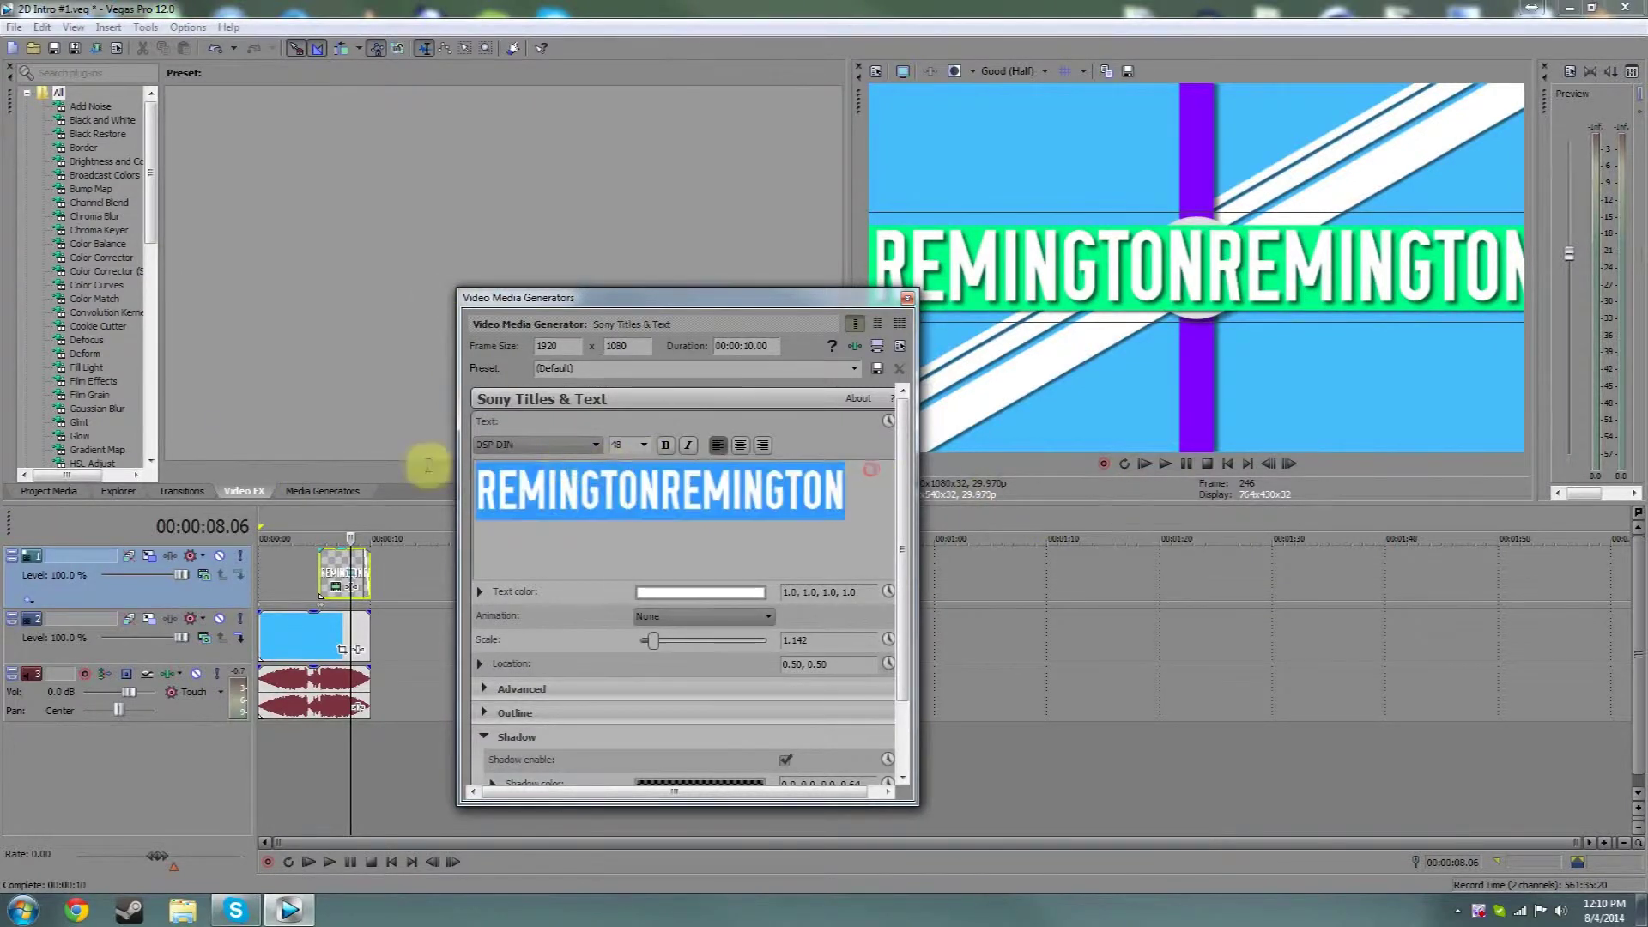
pyautogui.click(644, 445)
pyautogui.click(619, 562)
pyautogui.click(635, 447)
pyautogui.click(620, 498)
pyautogui.click(705, 481)
pyautogui.click(607, 484)
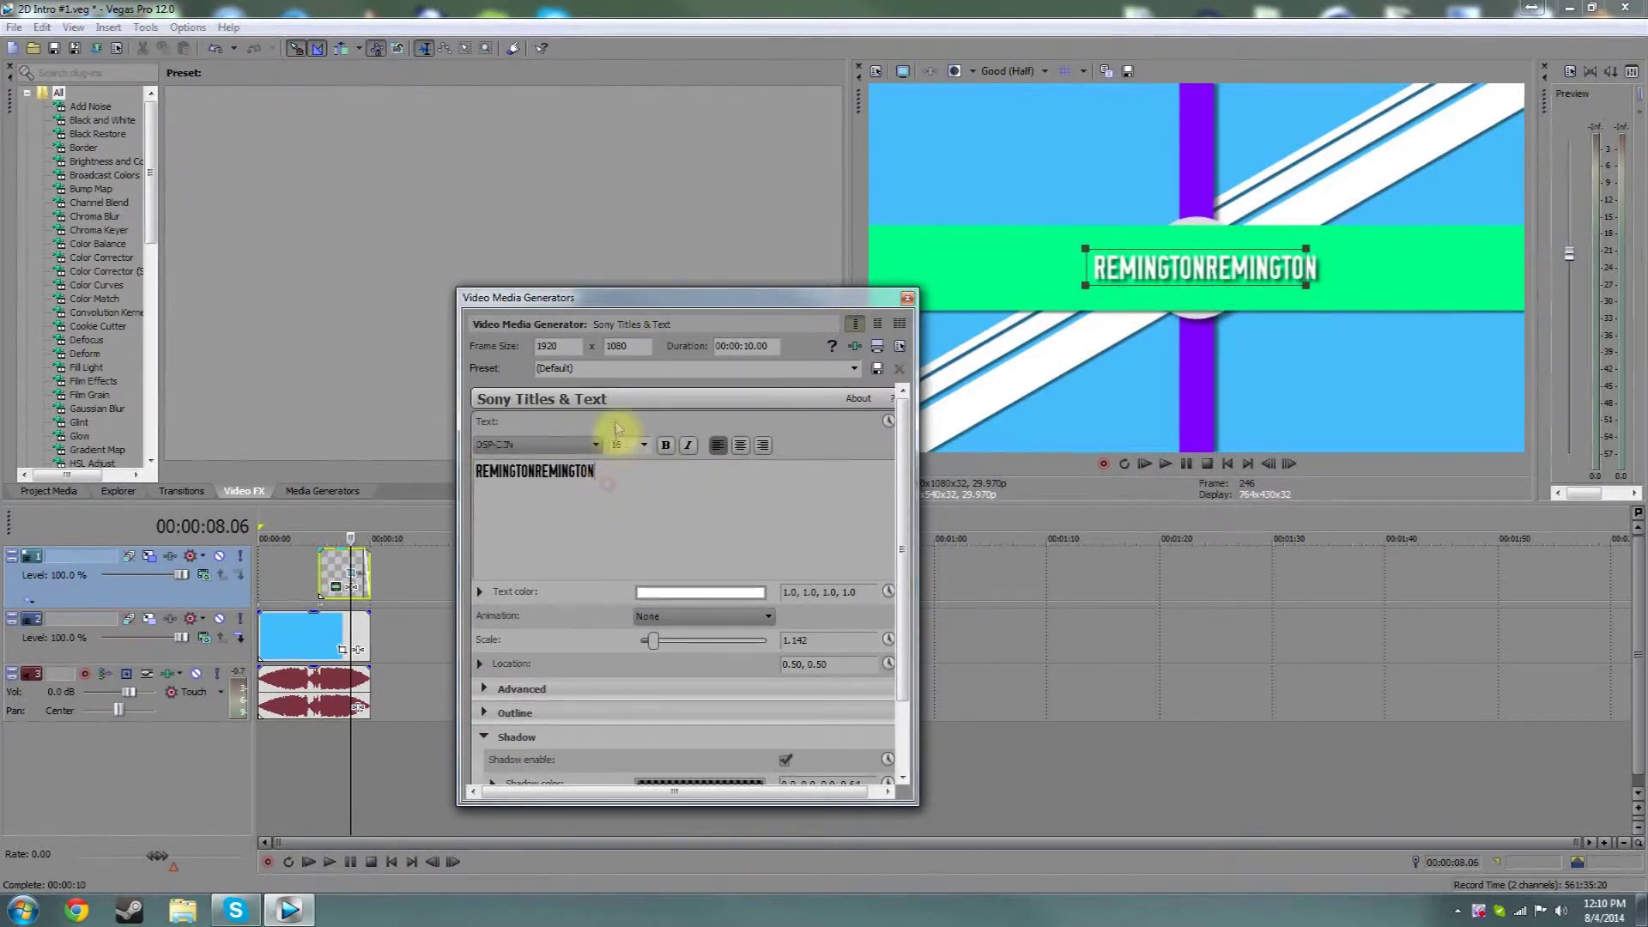
pyautogui.moveTo(635, 478); pyautogui.dragTo(429, 470)
pyautogui.doubleClick(609, 470)
pyautogui.press('BackSpace')
pyautogui.press('BackSpace')
pyautogui.press('BackSpace')
pyautogui.press('BackSpace')
pyautogui.press('BackSpace')
pyautogui.press('BackSpace')
pyautogui.press('BackSpace')
pyautogui.press('BackSpace')
pyautogui.press('BackSpace')
# Step: Set the REMINGTON title to font size 48 and close the text settings
pyautogui.moveTo(589, 460); pyautogui.dragTo(378, 467)
pyautogui.click(644, 444)
pyautogui.click(624, 587)
pyautogui.click(644, 445)
pyautogui.click(622, 595)
pyautogui.click(644, 445)
pyautogui.click(624, 583)
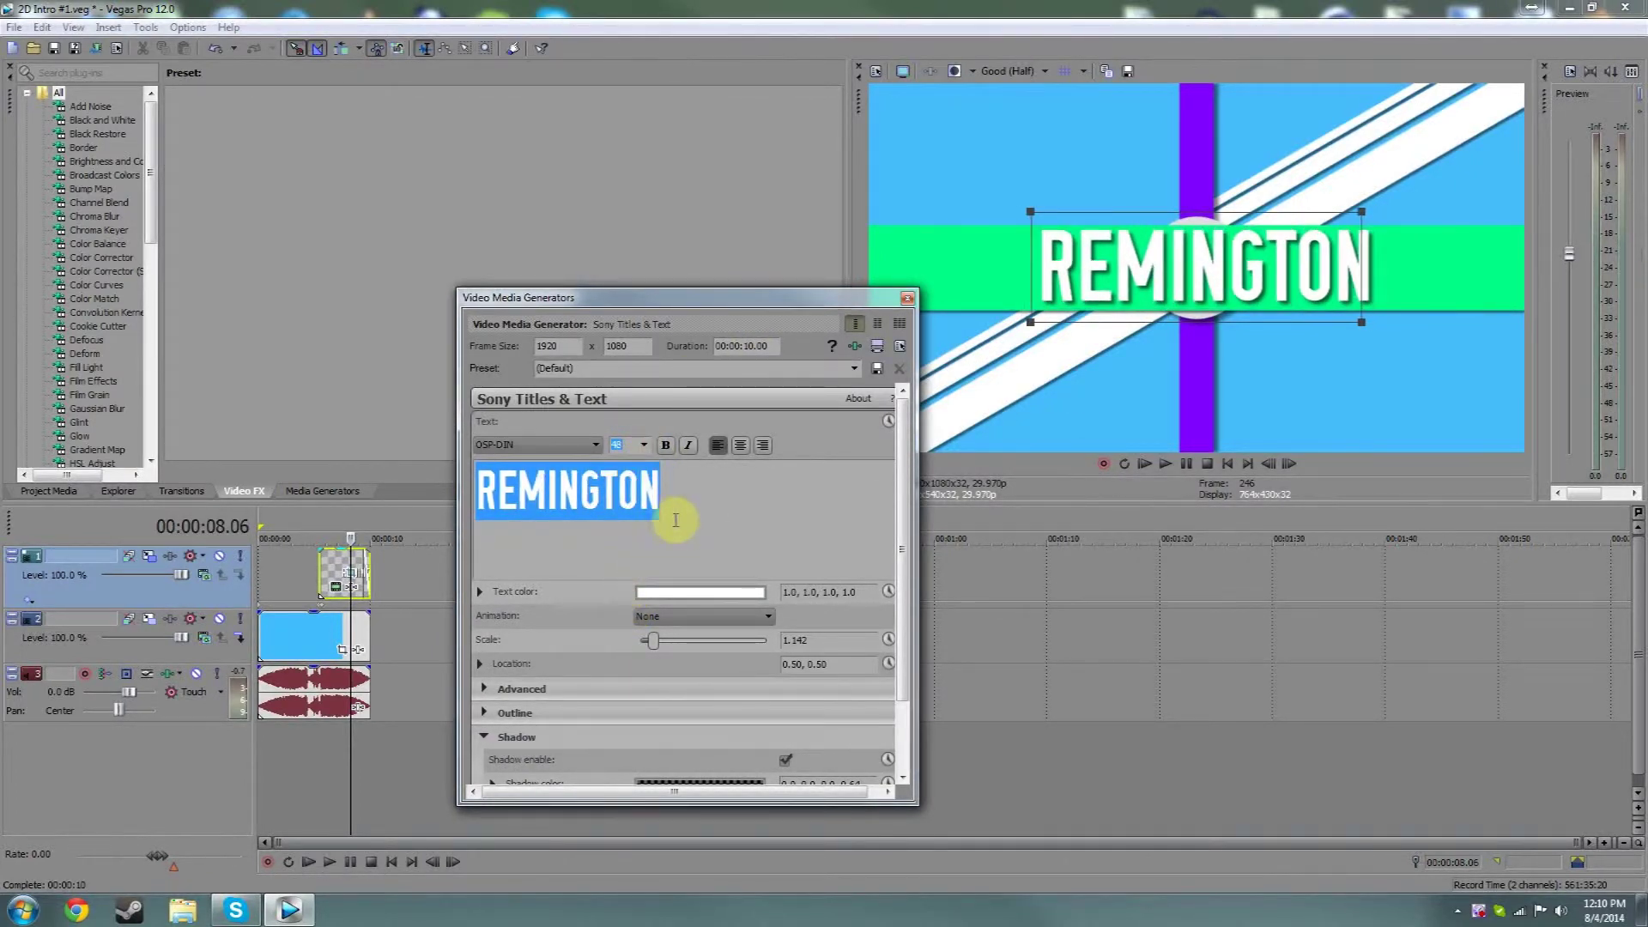
pyautogui.click(905, 300)
pyautogui.moveTo(374, 524); pyautogui.dragTo(269, 537)
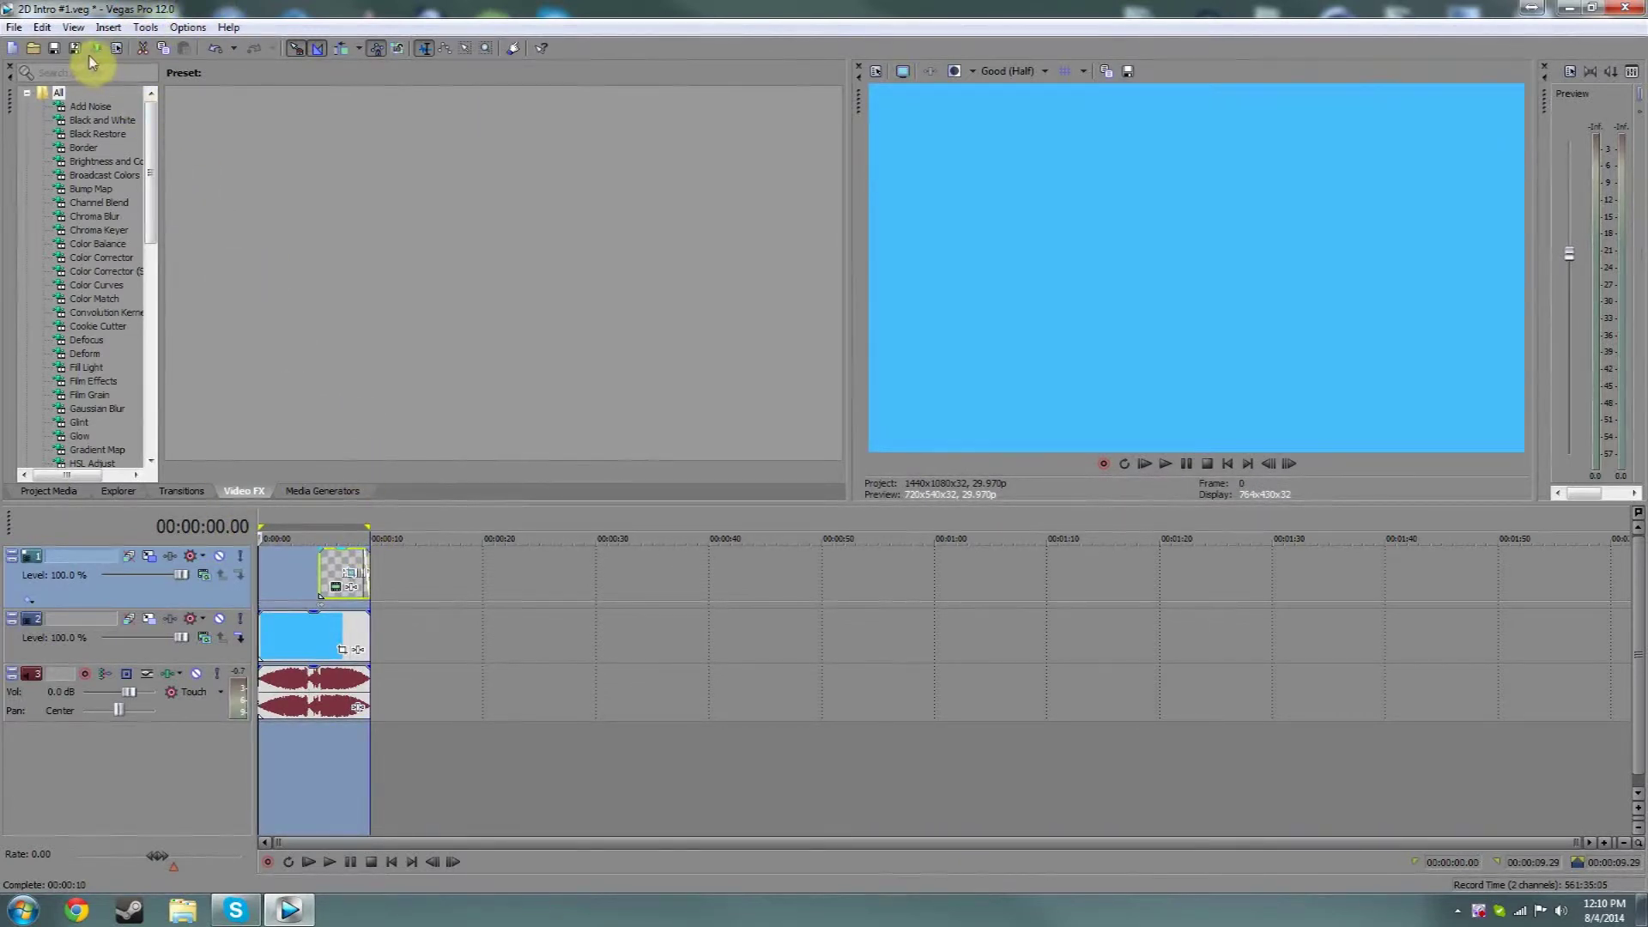
# Step: Render the project with the WMV 6 Mbps HD 720-30p template to 2D Intro #1.wmv
pyautogui.click(15, 28)
pyautogui.click(52, 182)
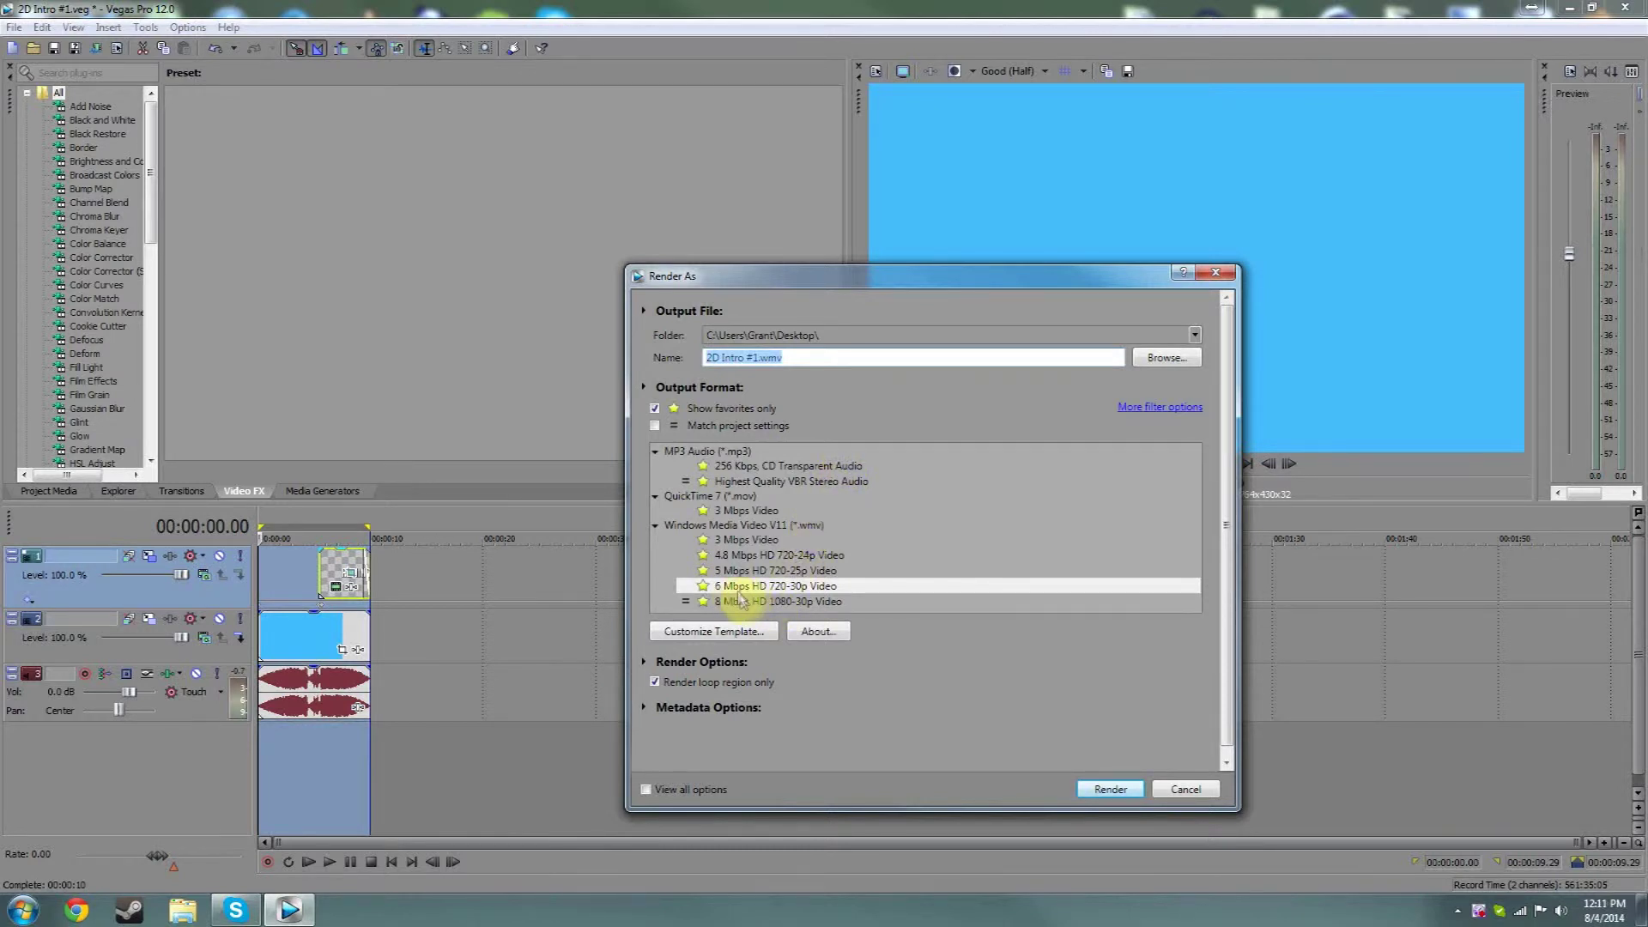
pyautogui.click(1108, 788)
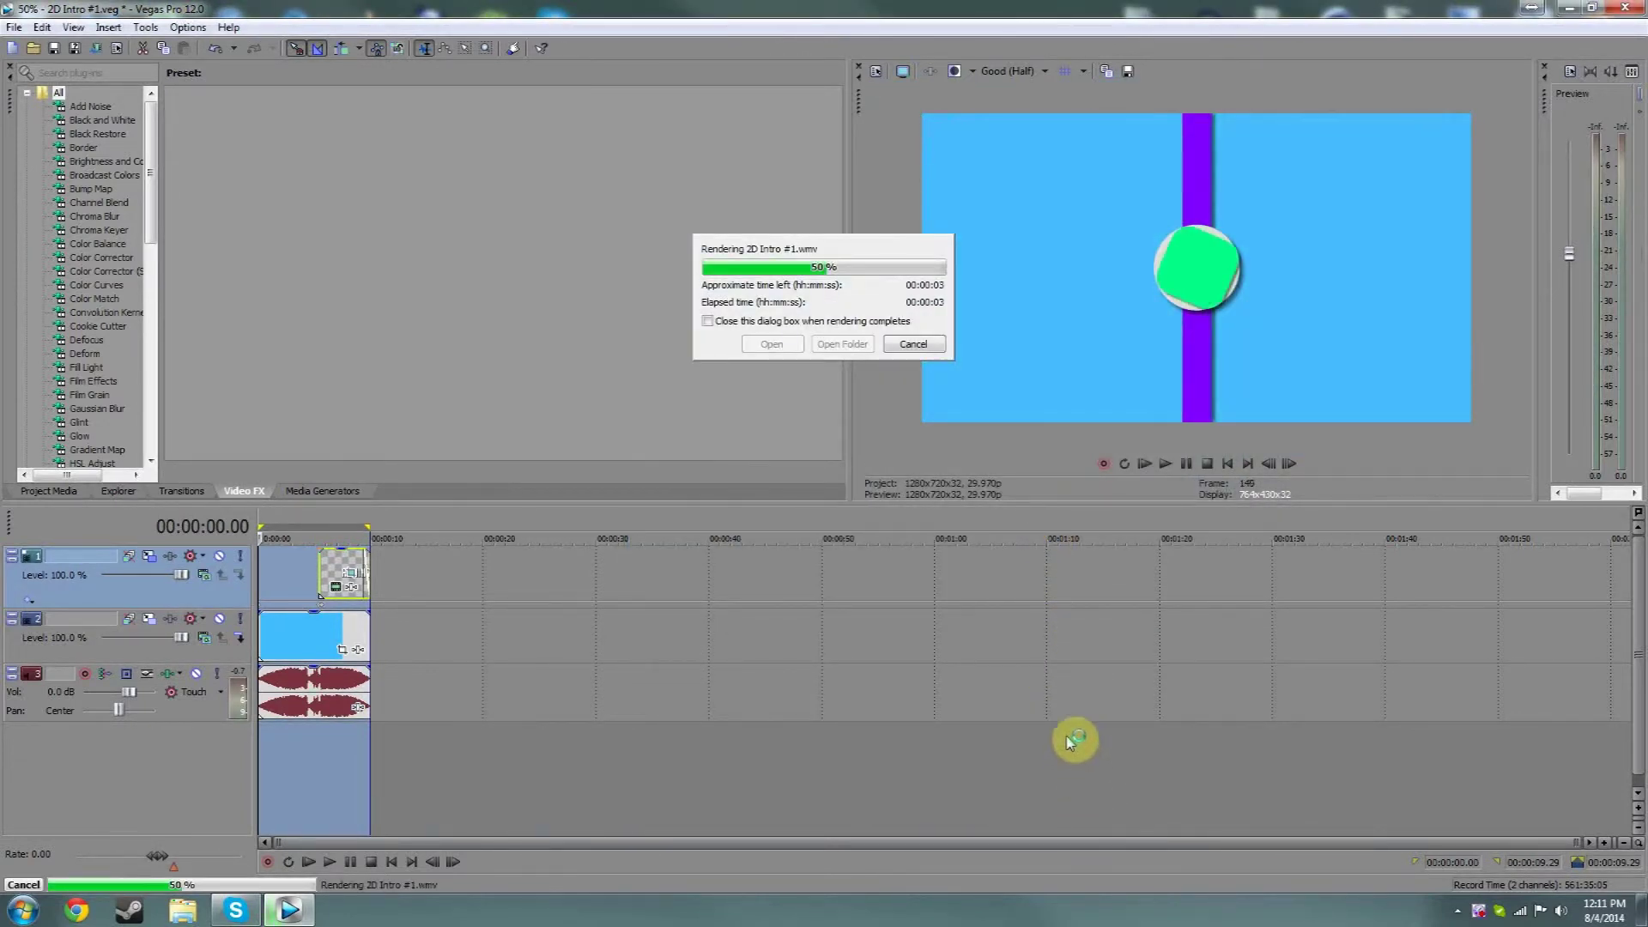
pyautogui.click(860, 347)
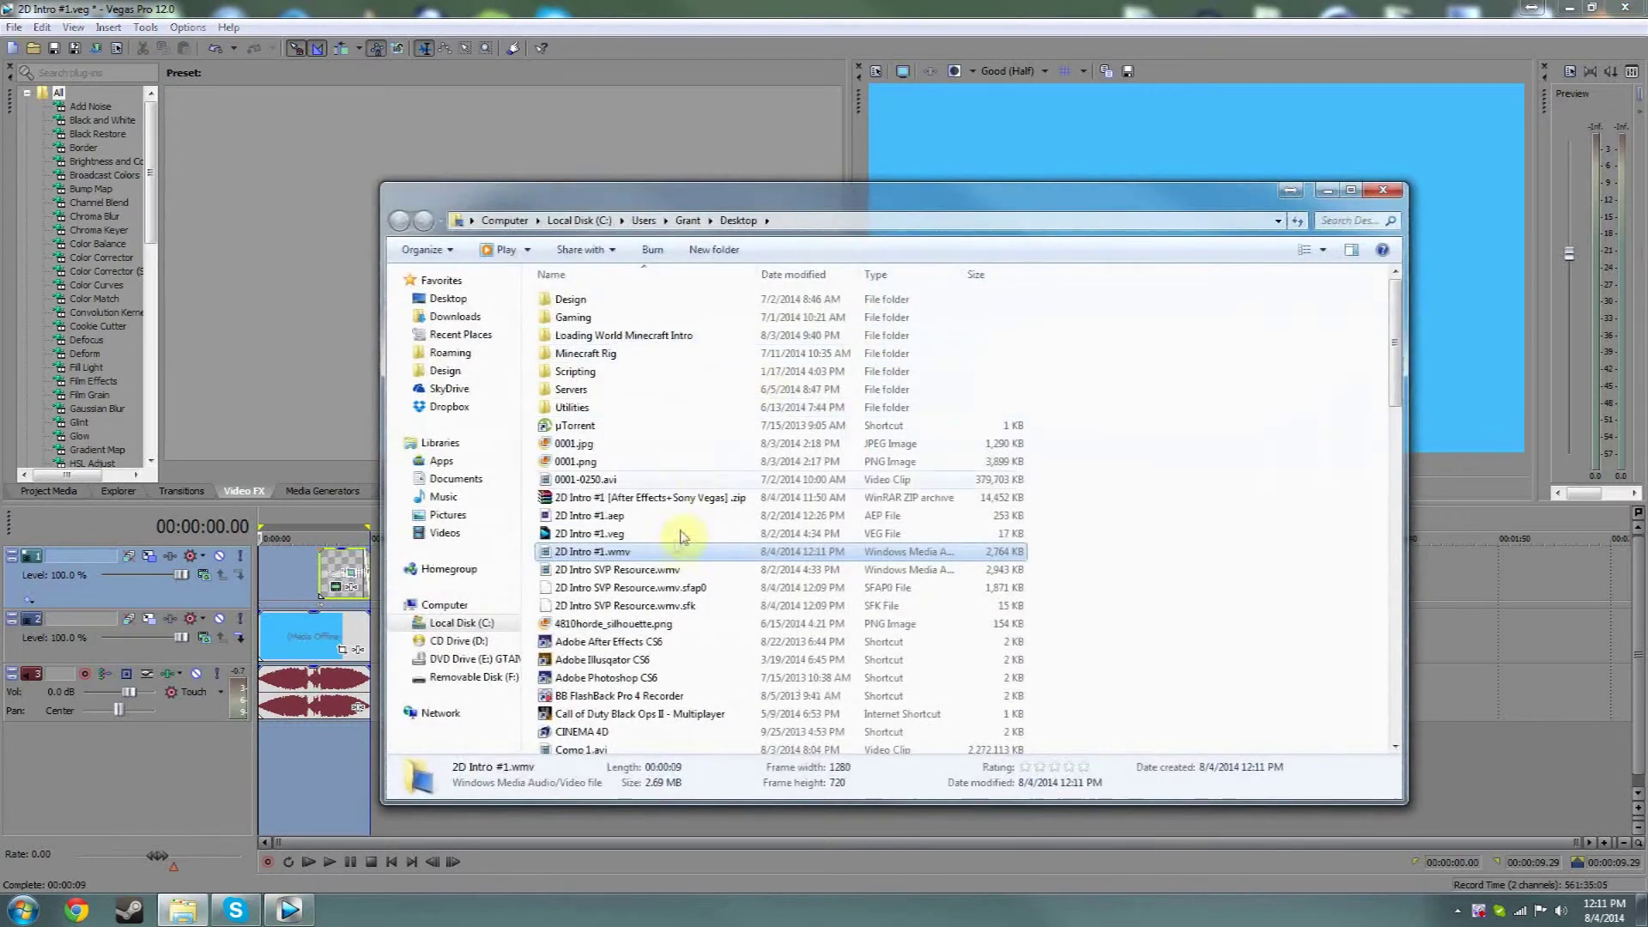
# Step: Play 2D Intro #1.wmv in the media player, then close the player, Explorer and Vegas
pyautogui.doubleClick(664, 550)
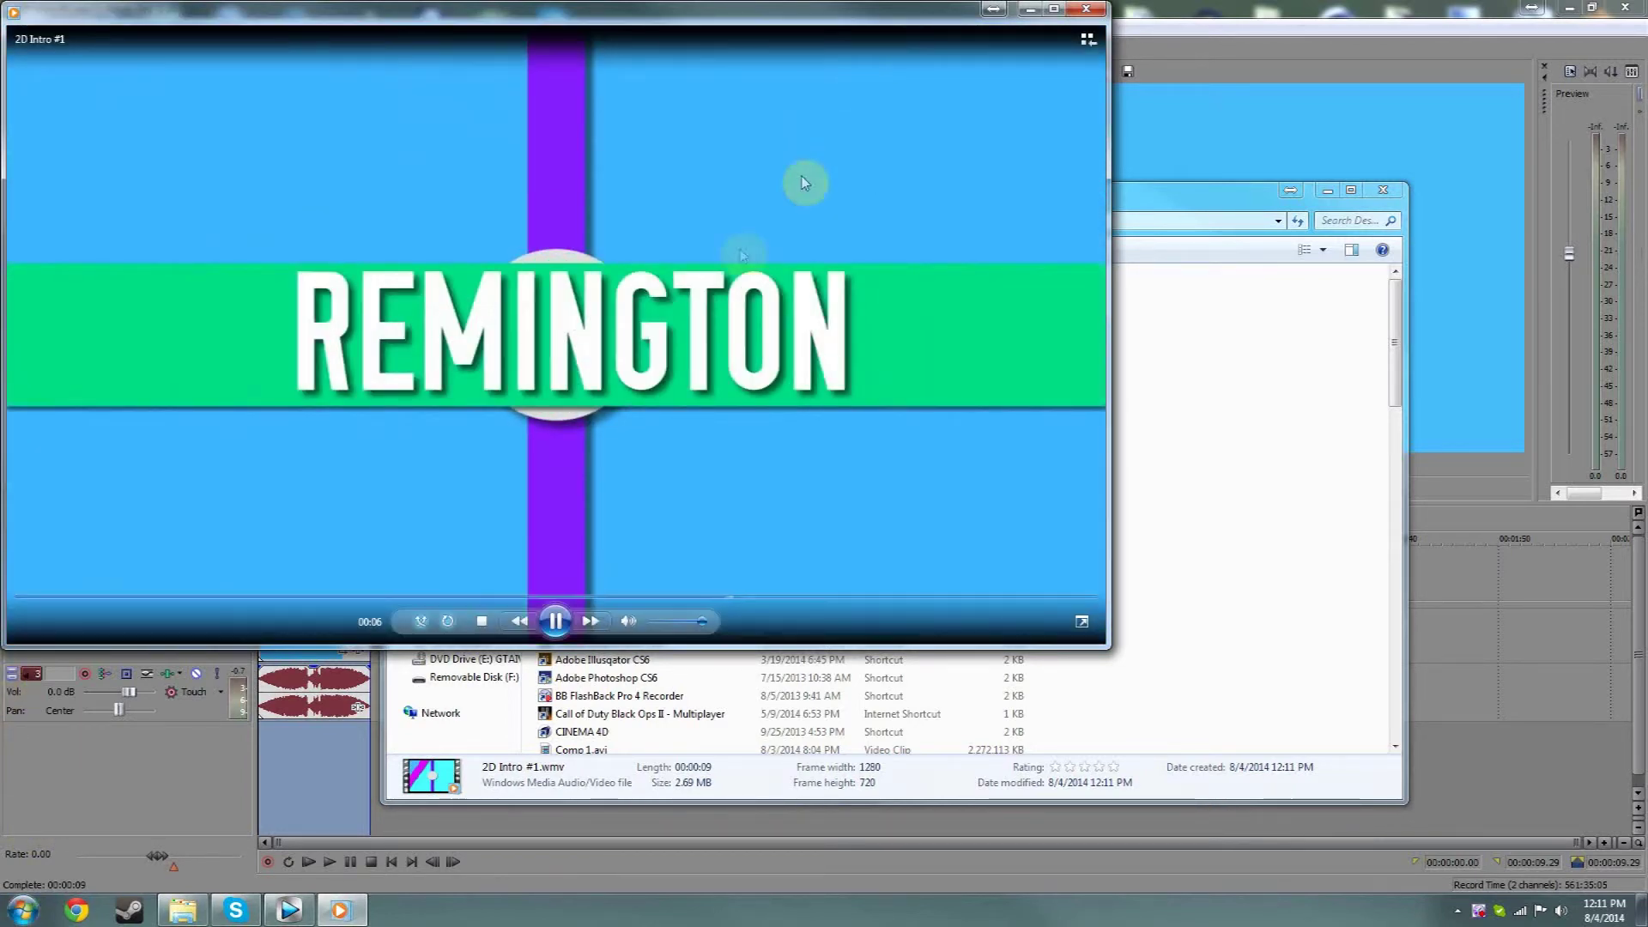
pyautogui.click(1088, 9)
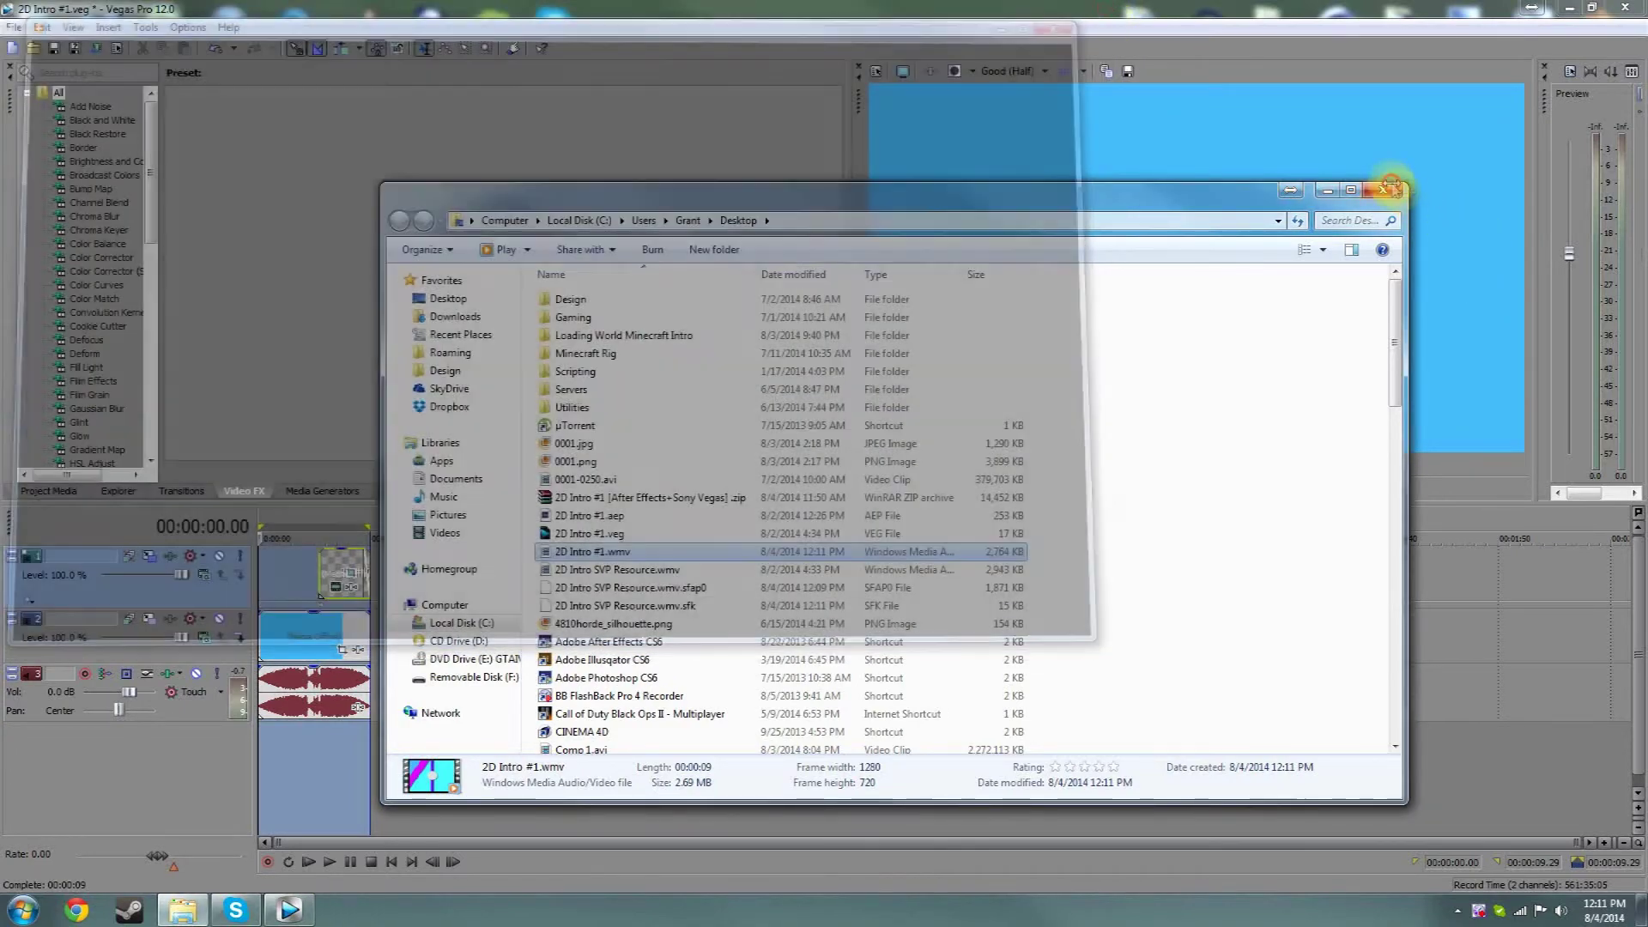
pyautogui.click(1383, 190)
pyautogui.click(1624, 7)
# Step: Decline saving the Vegas project so the program closes to the desktop
pyautogui.click(888, 367)
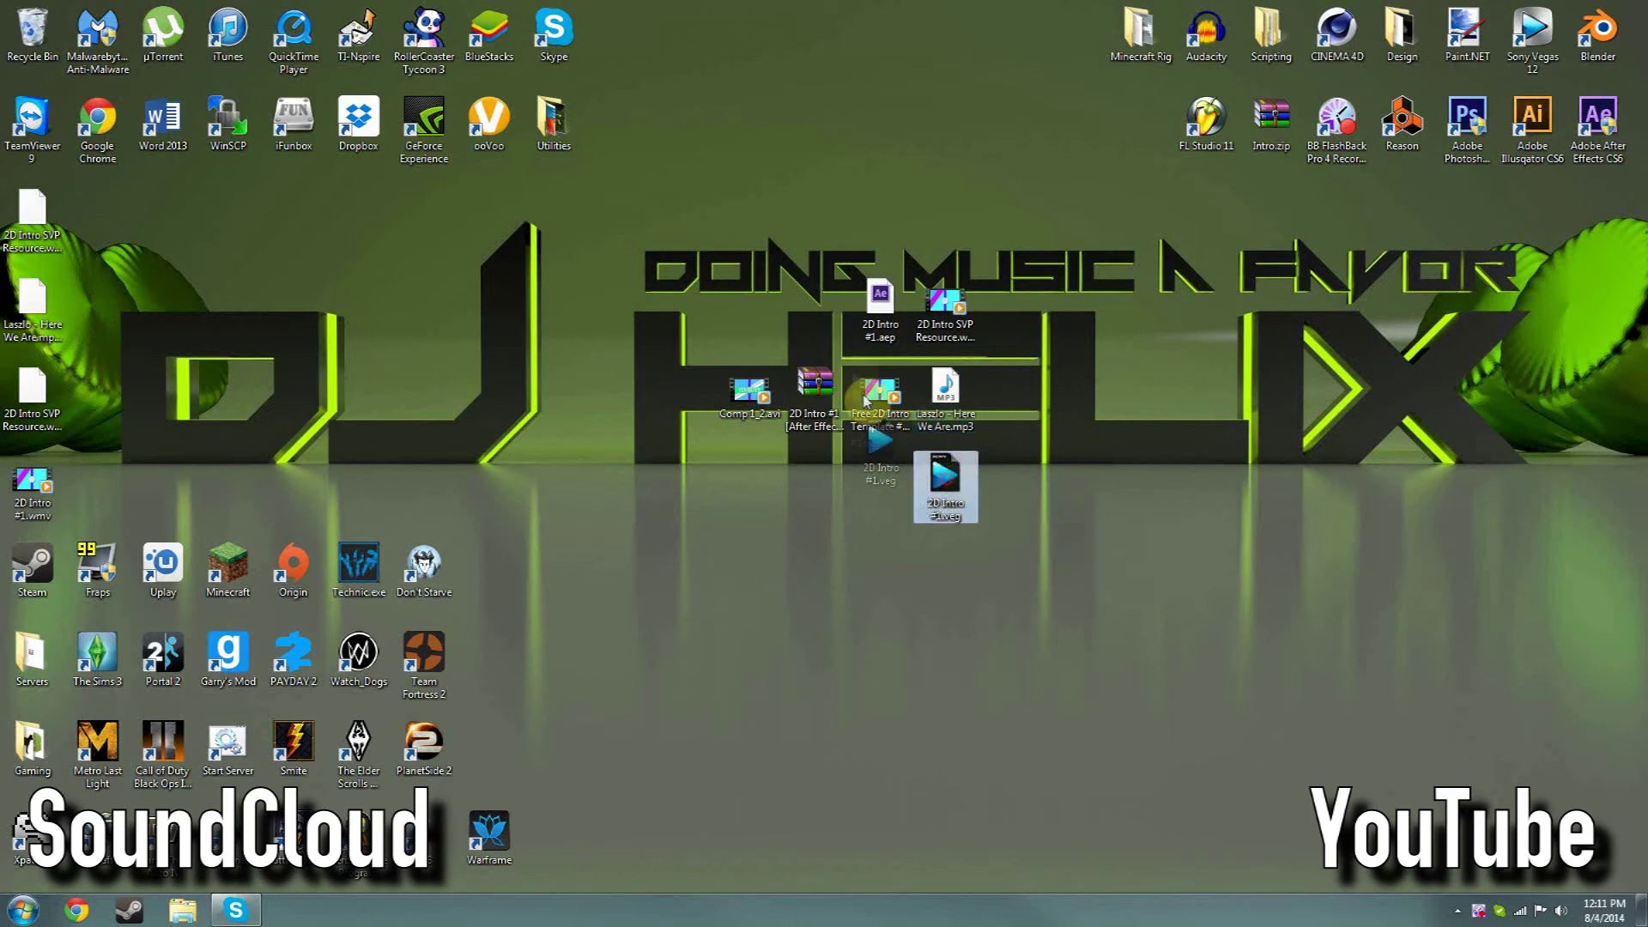